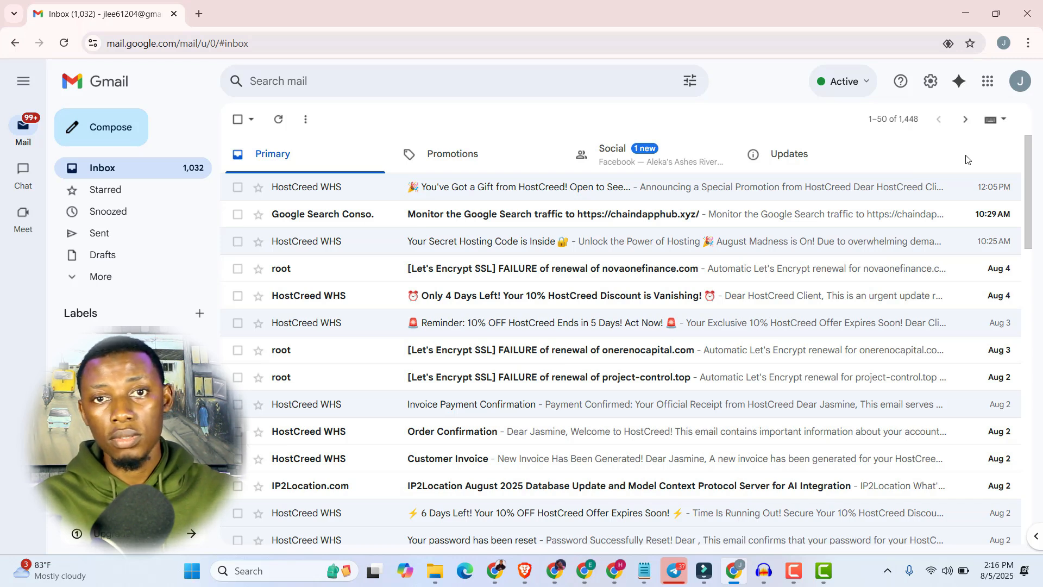
# Enable Templates in the advanced Gmail settings and save the changes.
pyautogui.click(926, 86)
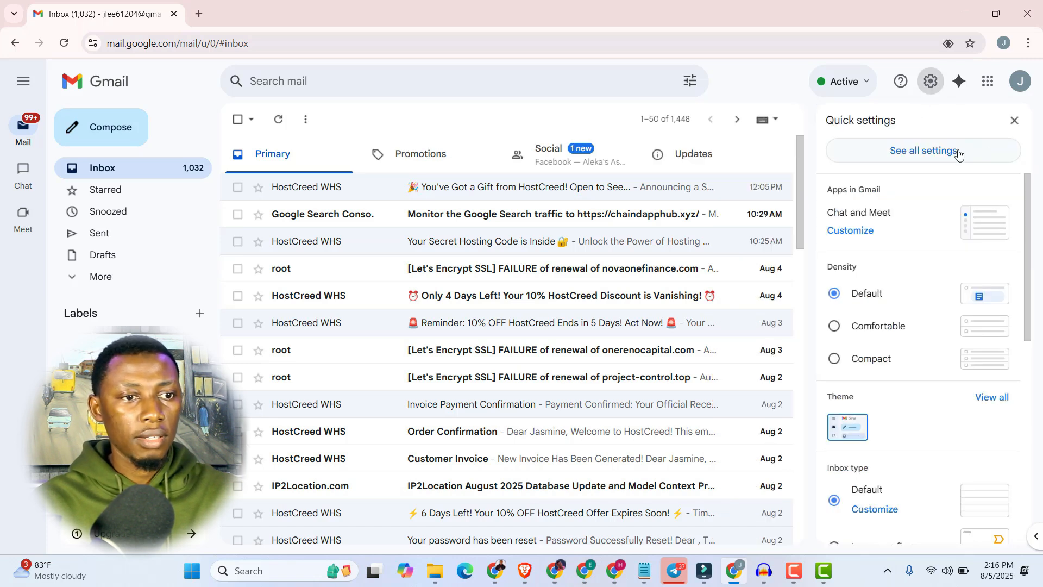
pyautogui.click(923, 157)
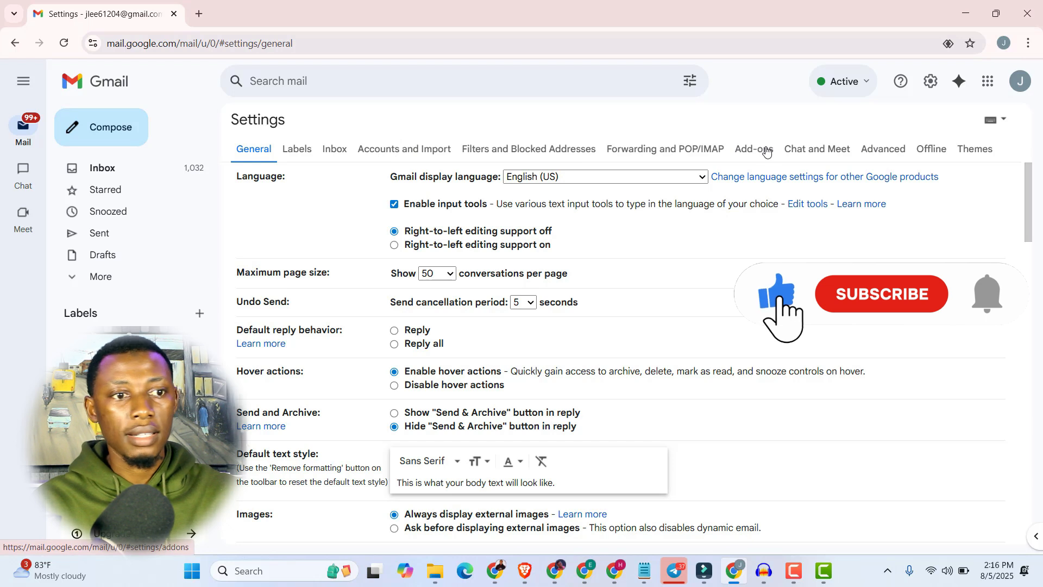
pyautogui.click(880, 153)
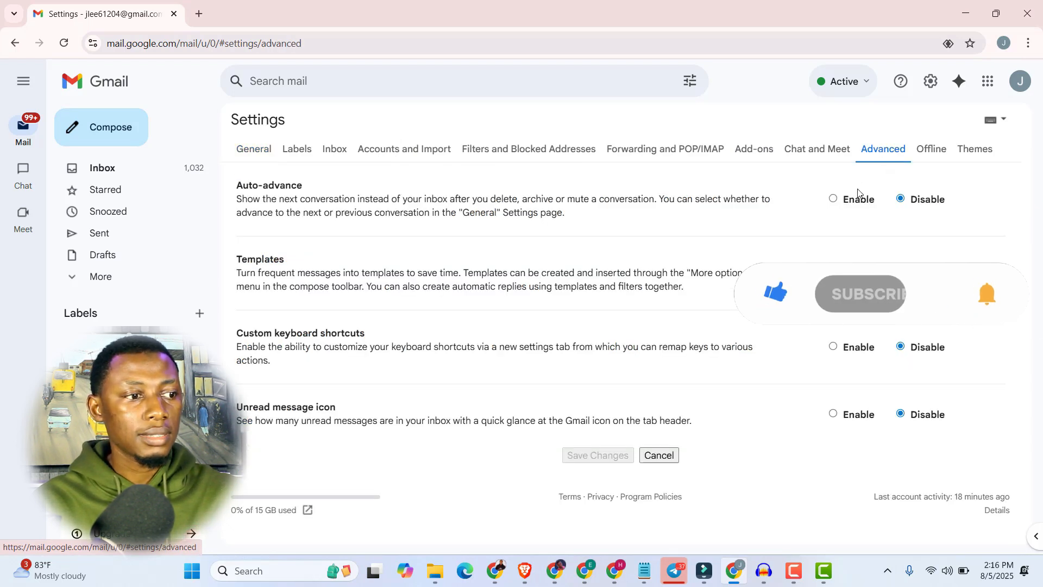
pyautogui.moveTo(238, 255); pyautogui.dragTo(687, 287)
pyautogui.click(734, 292)
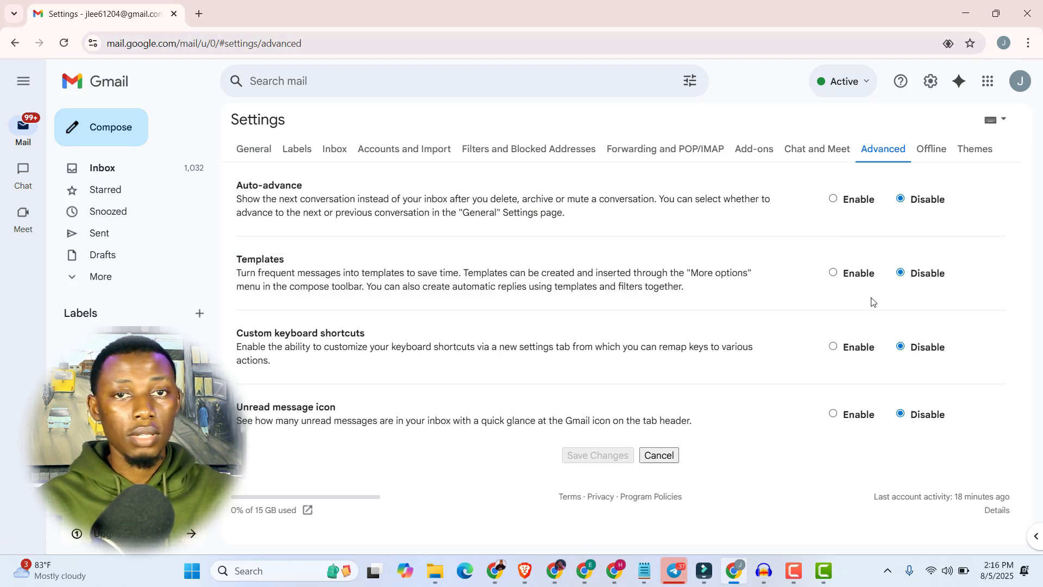
pyautogui.click(833, 274)
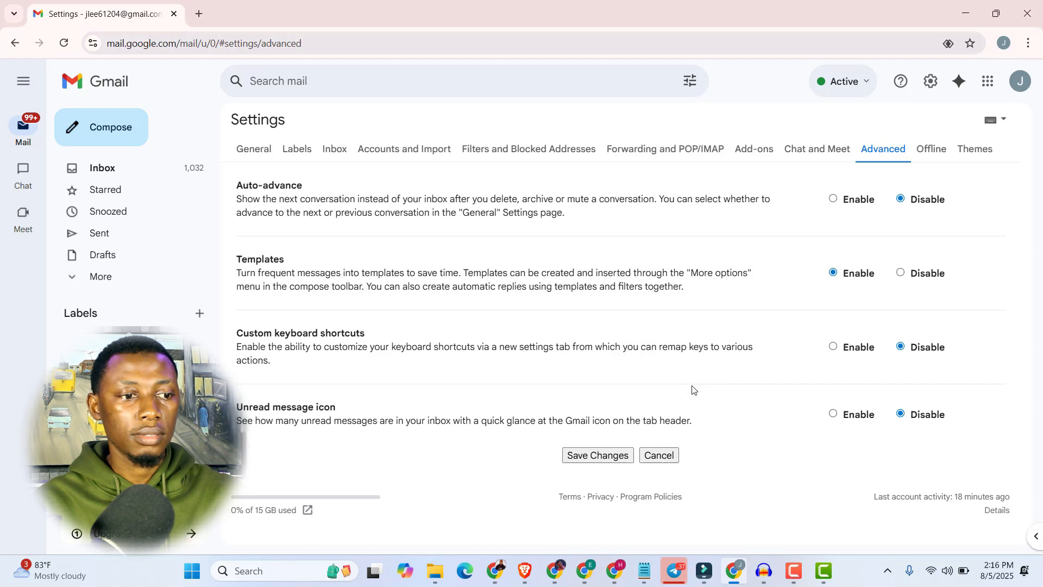
pyautogui.click(583, 457)
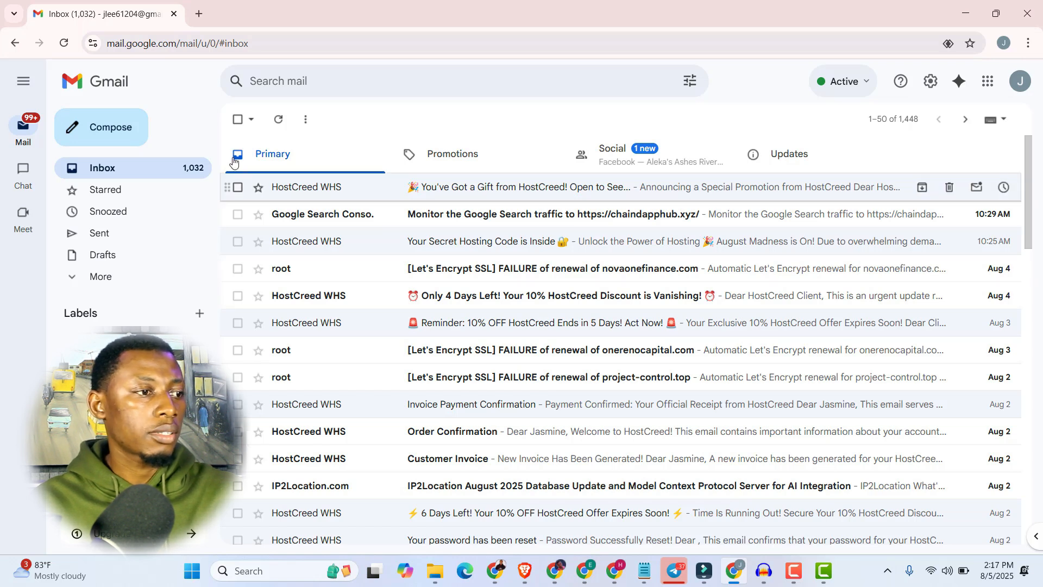
# Compose a new message with the subject "Business Inquiry" and paste in the text about advertising on the channel and discussing collaboration options.
pyautogui.click(111, 129)
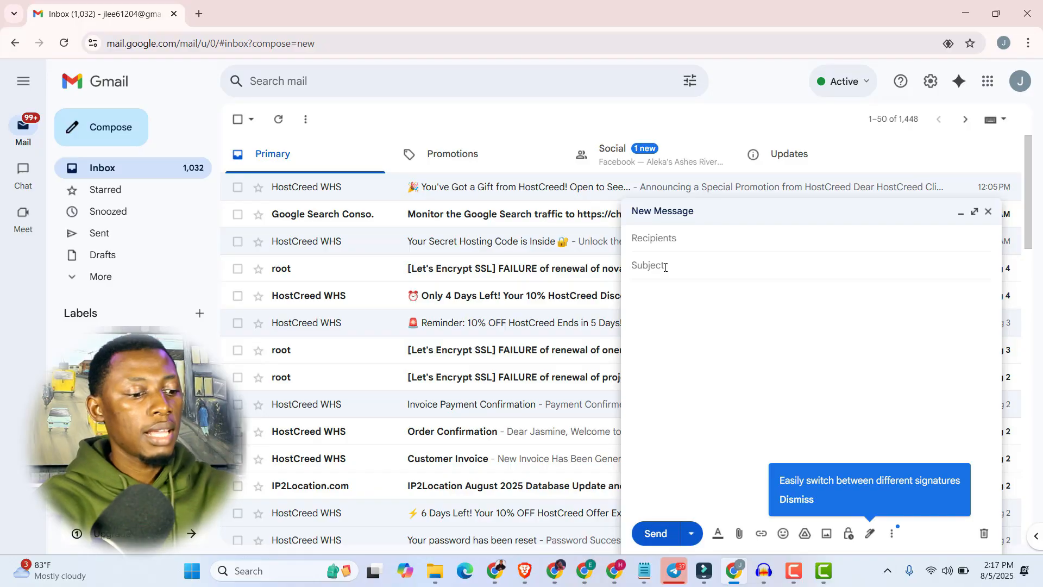
pyautogui.click(665, 267)
pyautogui.write('Business Inquiry')
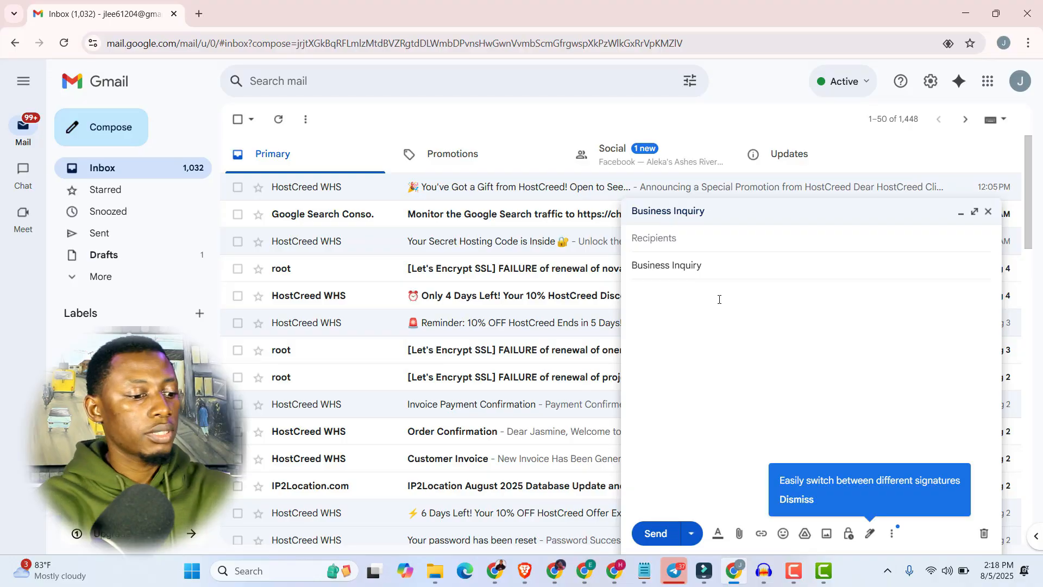
pyautogui.write("Hi, I'm interested in advertising on your channel and would love to discuss possible collaboration options. Let me know if you're open to it.  See you soon!")
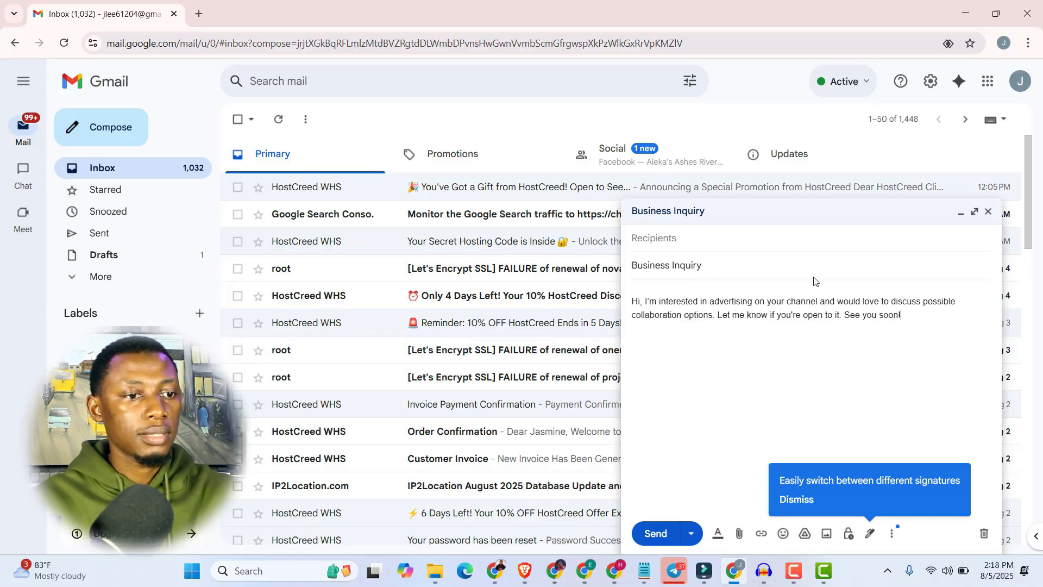
# Add the placeholder "[Business Name]" after "Hi" in the message's greeting.
pyautogui.click(641, 302)
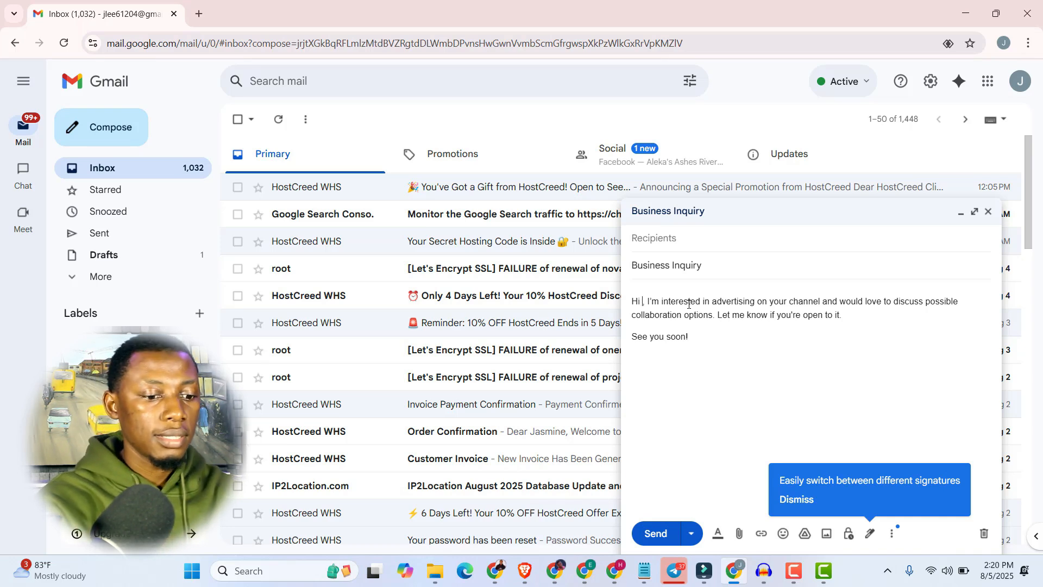
pyautogui.write('{')
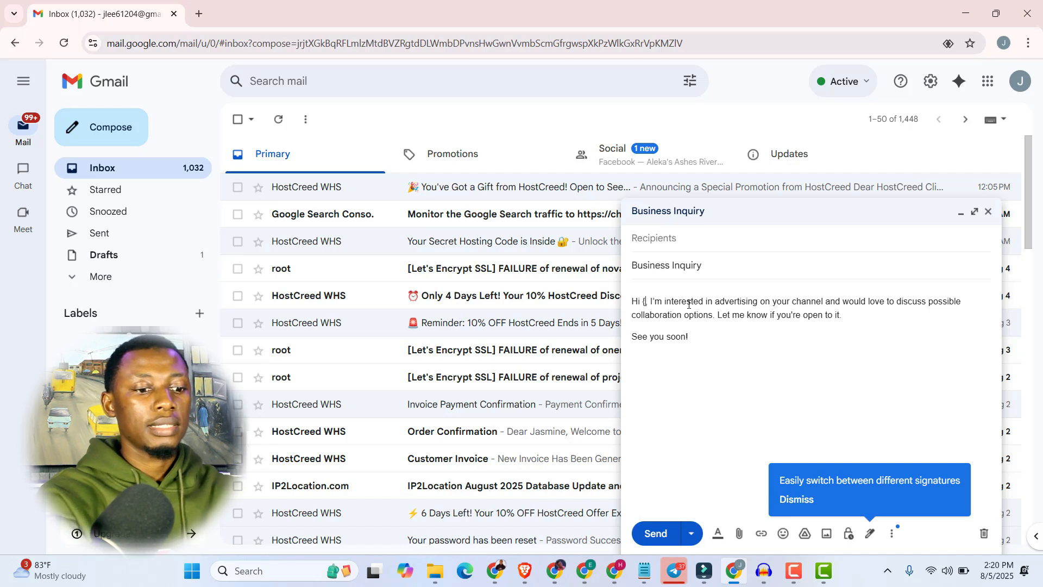
pyautogui.press('BackSpace')
pyautogui.write('[')
pyautogui.write('Business Na')
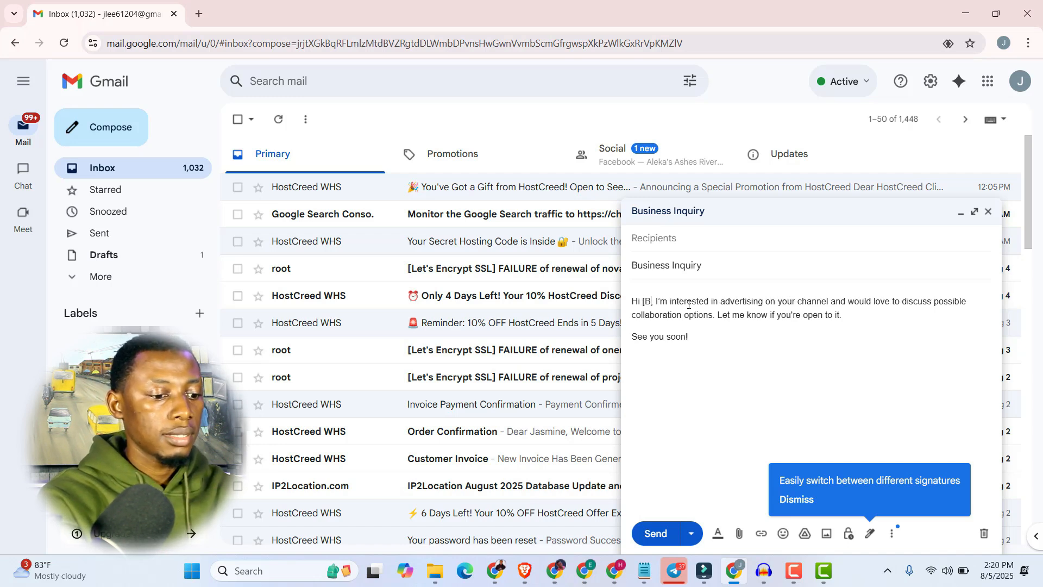
pyautogui.write('me')
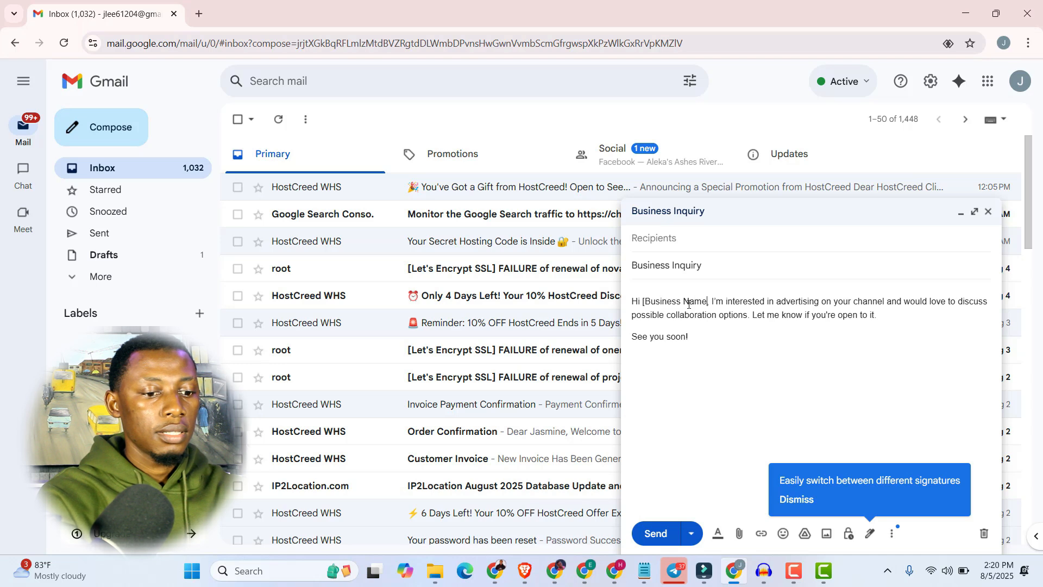
pyautogui.write(']')
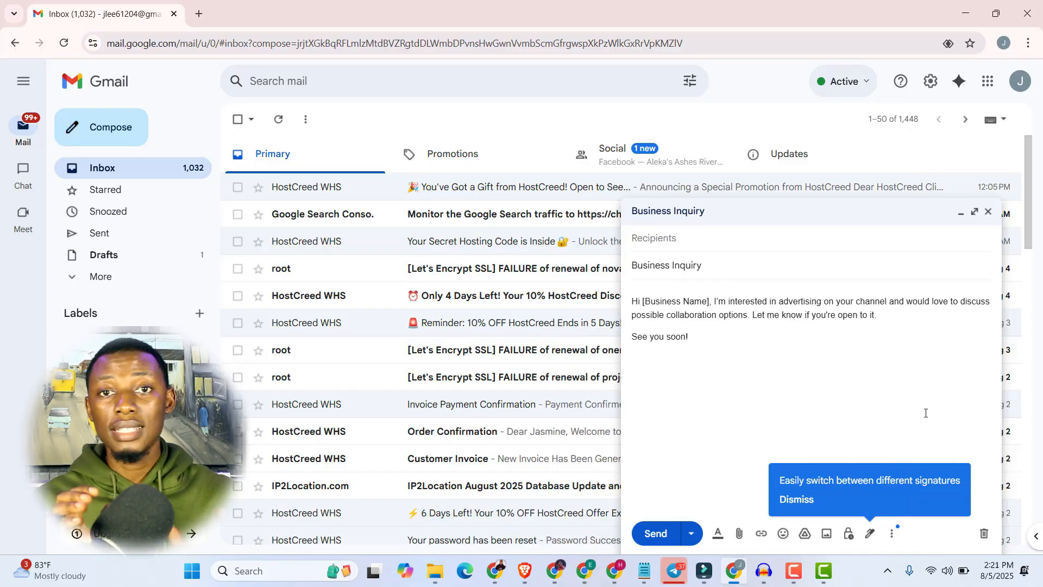
# Save the draft as a new template named "Business Inquiry [YouTube]" and close the message.
pyautogui.click(890, 536)
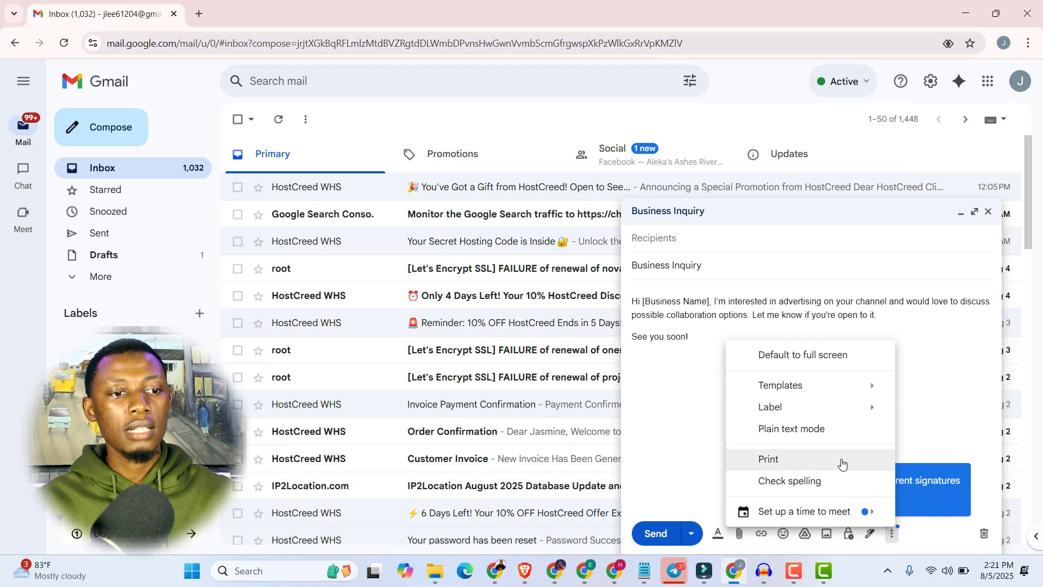
pyautogui.moveTo(807, 385)
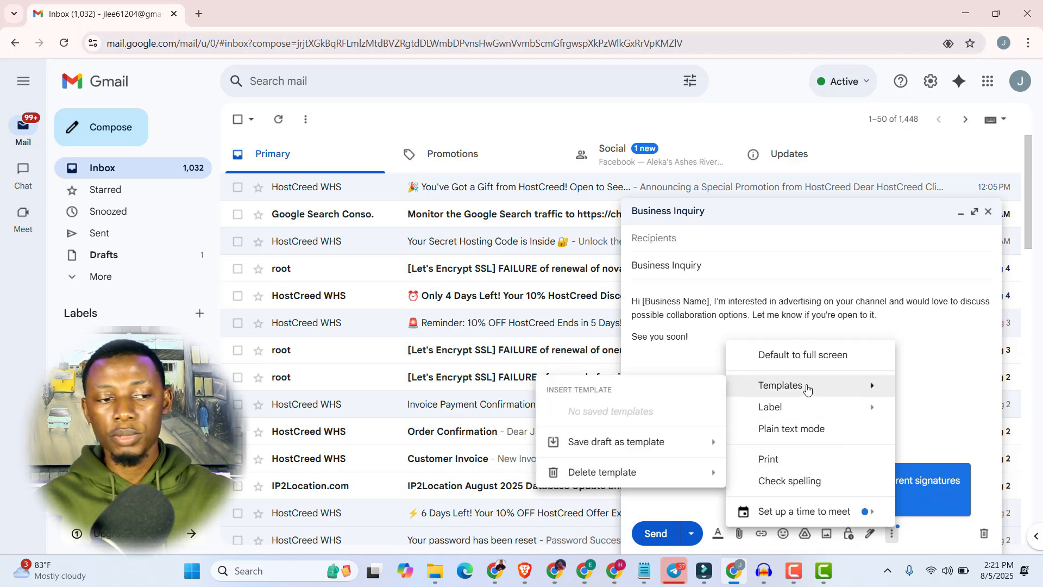
pyautogui.moveTo(612, 450)
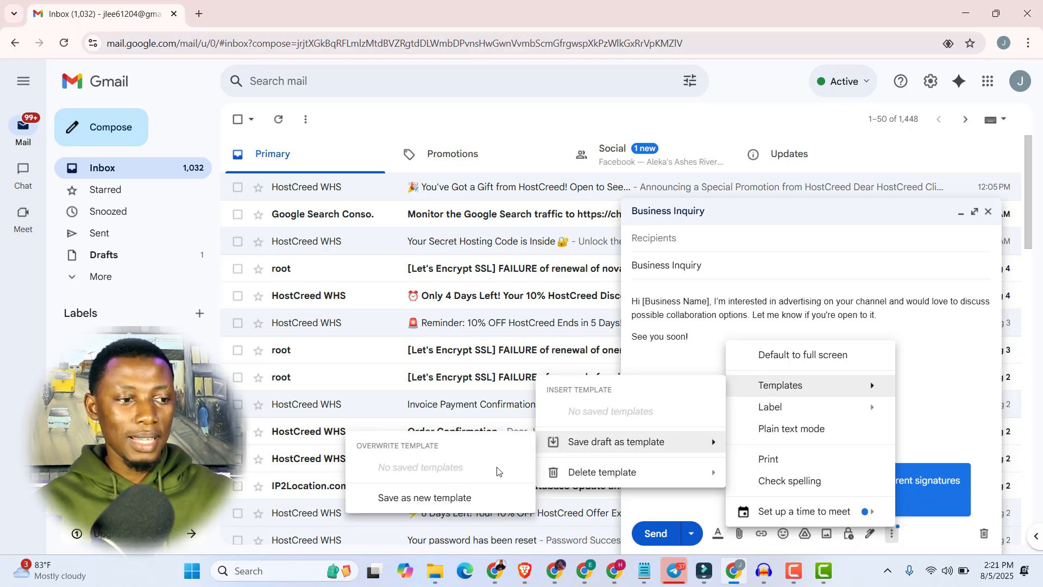
pyautogui.click(462, 506)
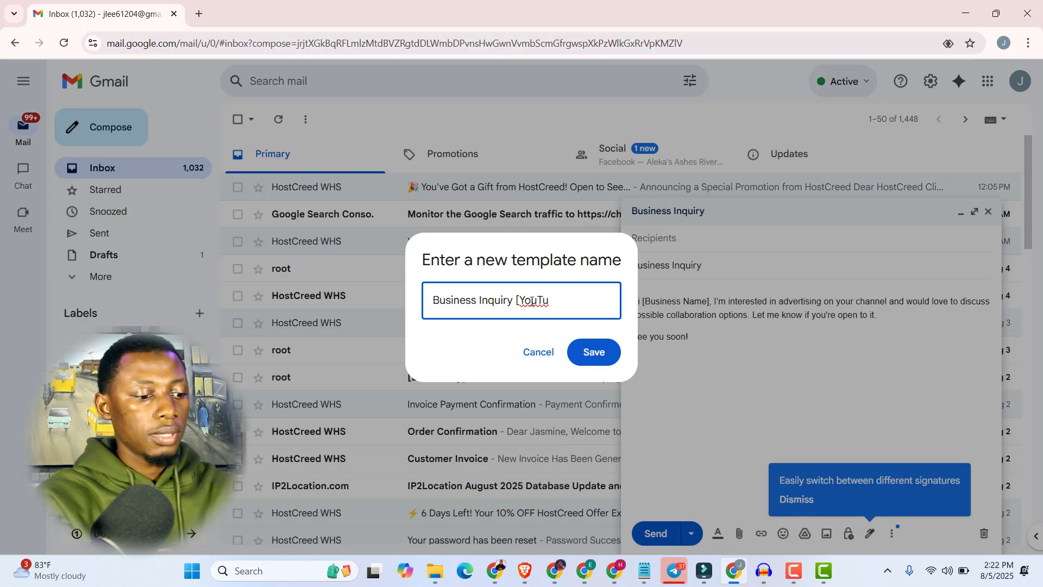
pyautogui.write('be]')
pyautogui.click(597, 360)
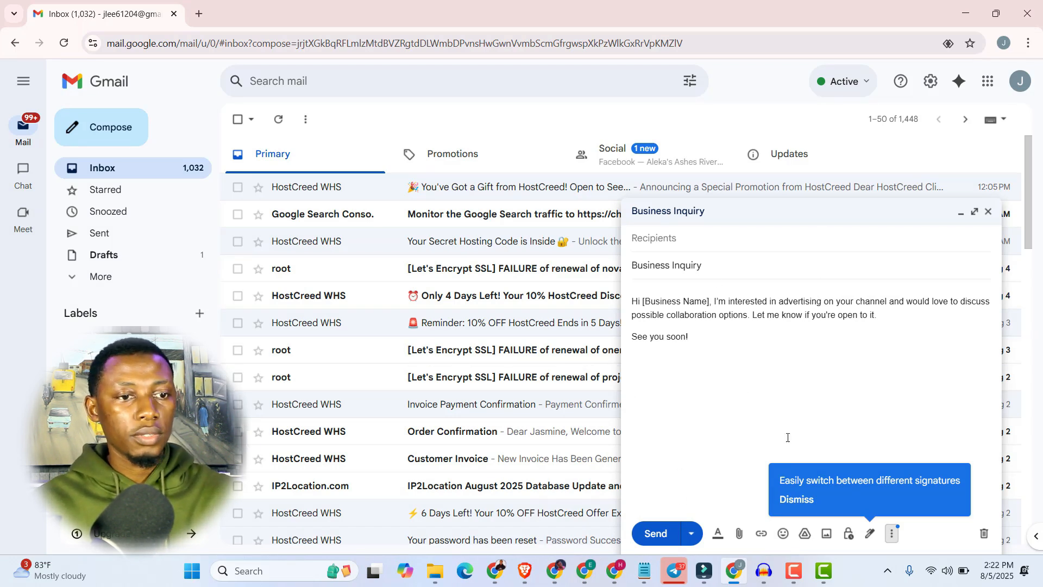
pyautogui.click(990, 213)
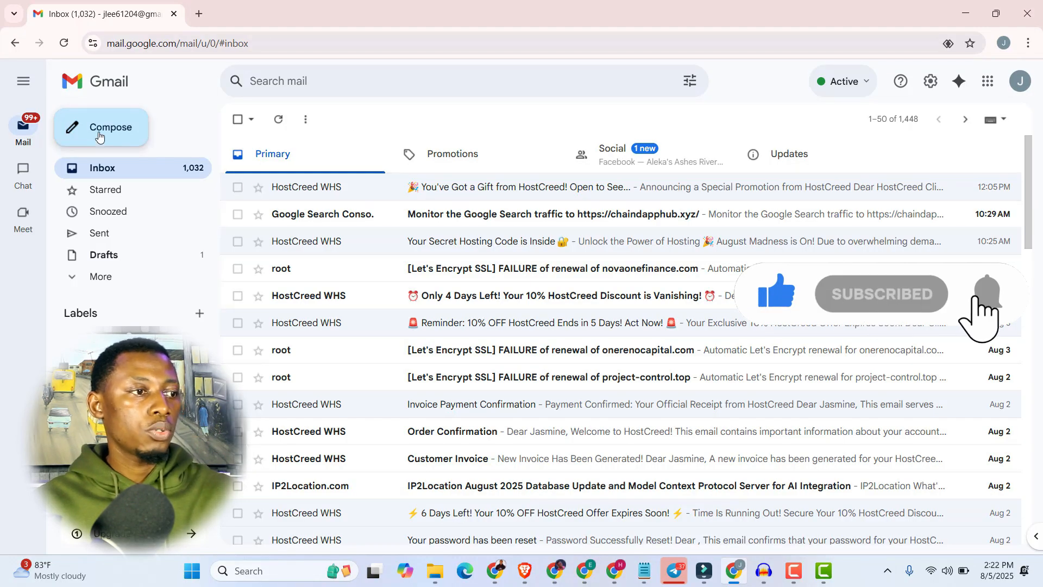
# Start a new message, insert the "Business Inquiry [YouTube]" template, check its business name placeholder, and close the message.
pyautogui.click(98, 133)
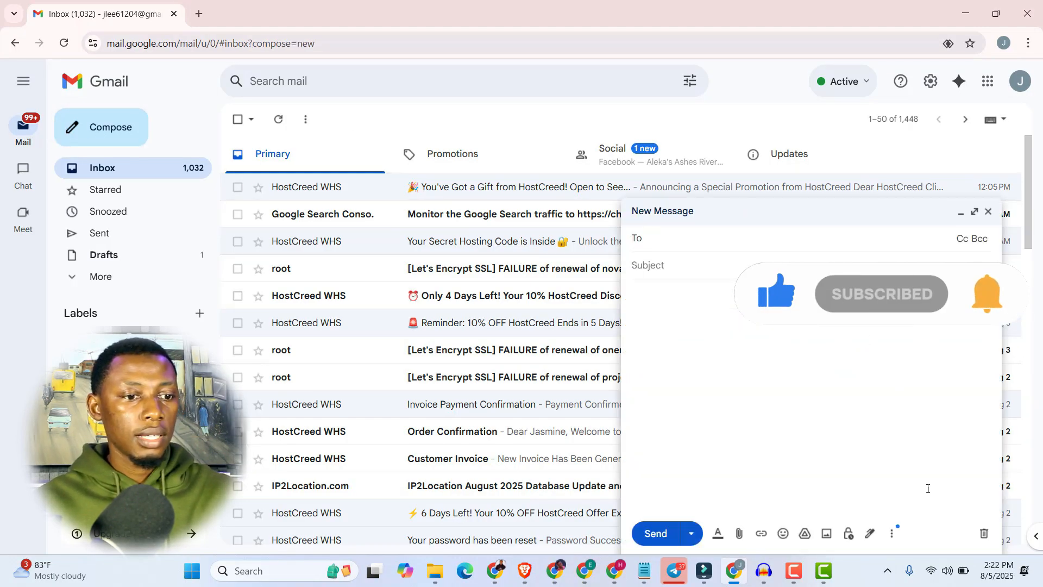
pyautogui.click(891, 534)
pyautogui.moveTo(838, 386)
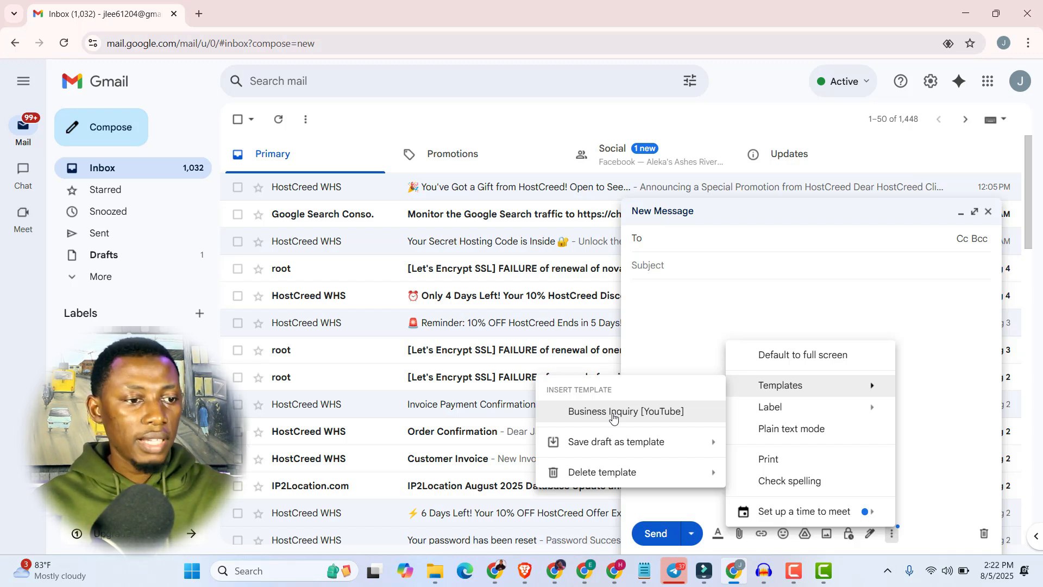
pyautogui.click(613, 417)
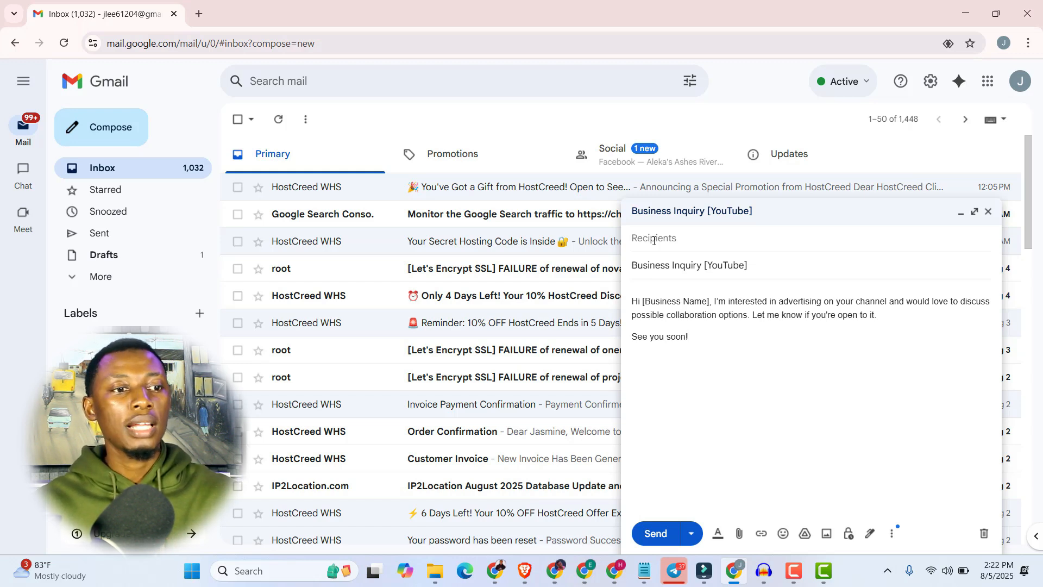
pyautogui.doubleClick(685, 301)
pyautogui.click(703, 304)
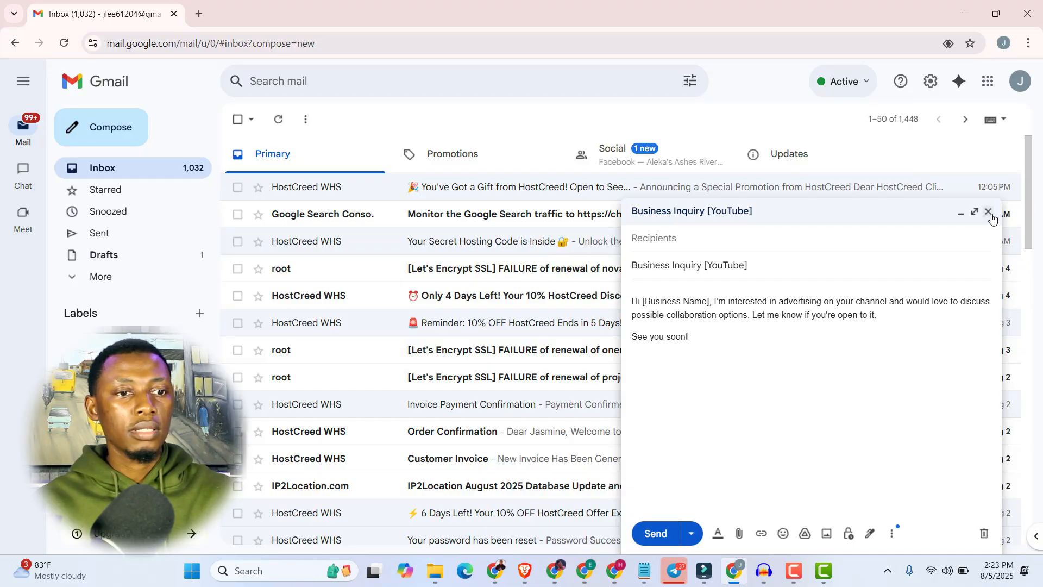
pyautogui.click(988, 212)
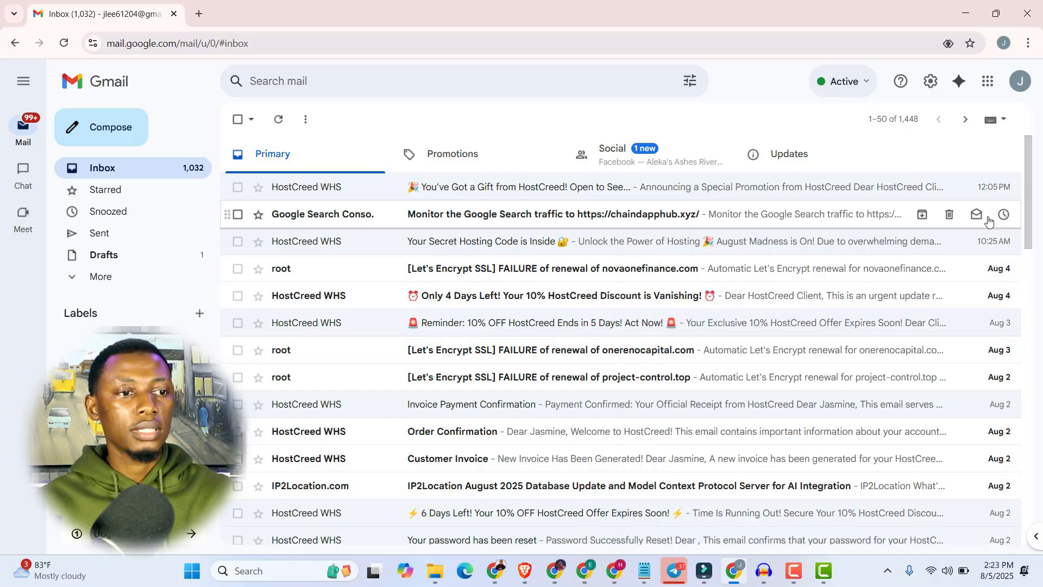
# Open the "Your Secret Hosting Code is Inside" email and insert the "Business Inquiry [YouTube]" template into a reply.
pyautogui.click(337, 245)
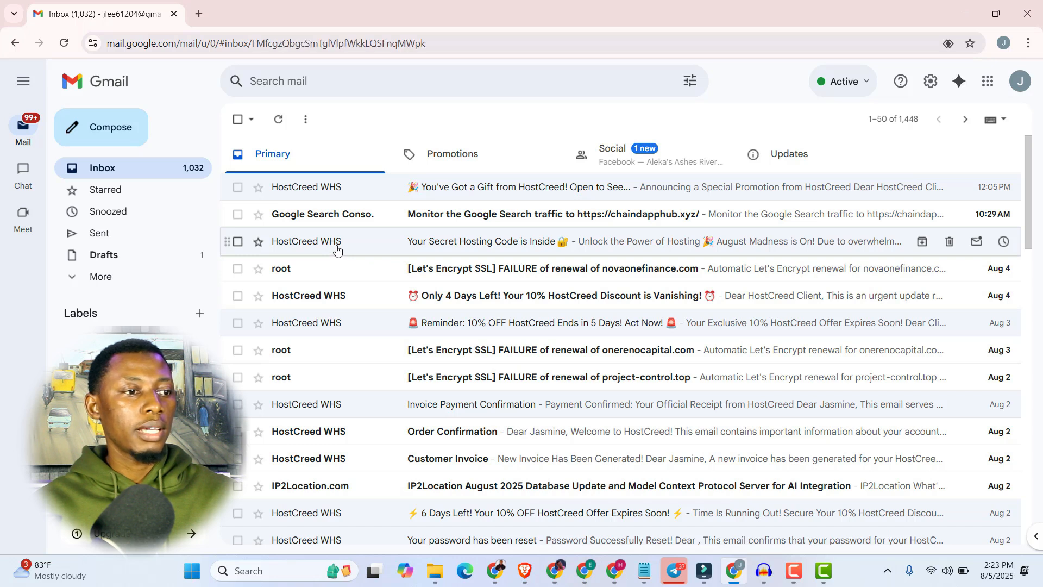
pyautogui.scroll(-2, 410, 296)
pyautogui.scroll(2, 411, 302)
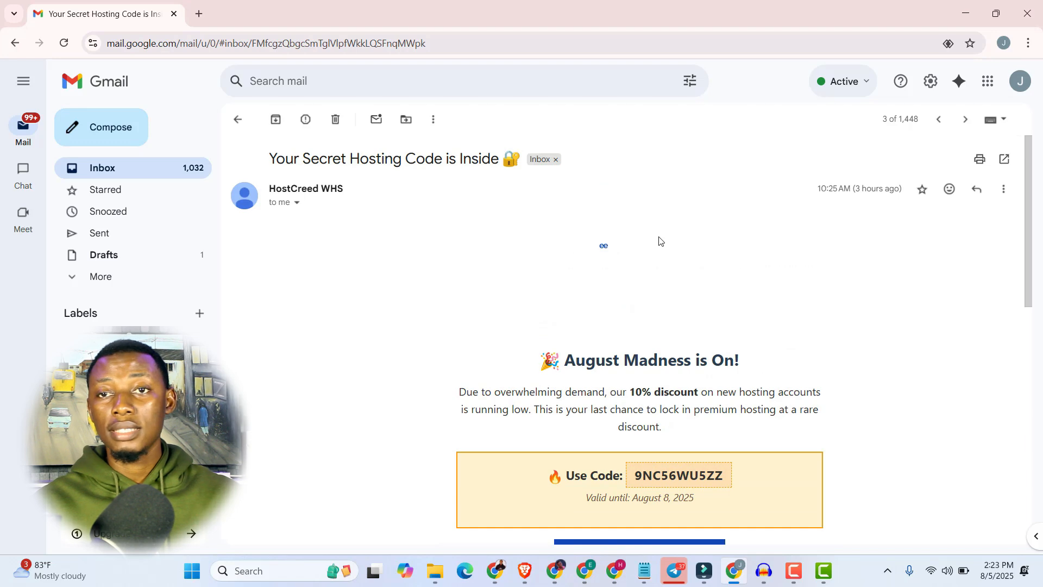
pyautogui.click(976, 199)
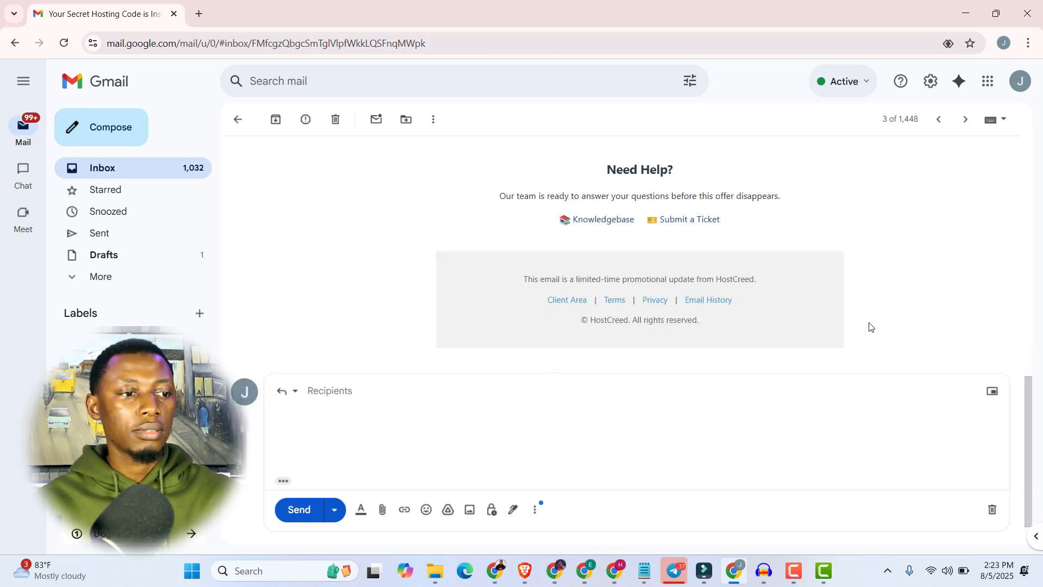
pyautogui.click(534, 518)
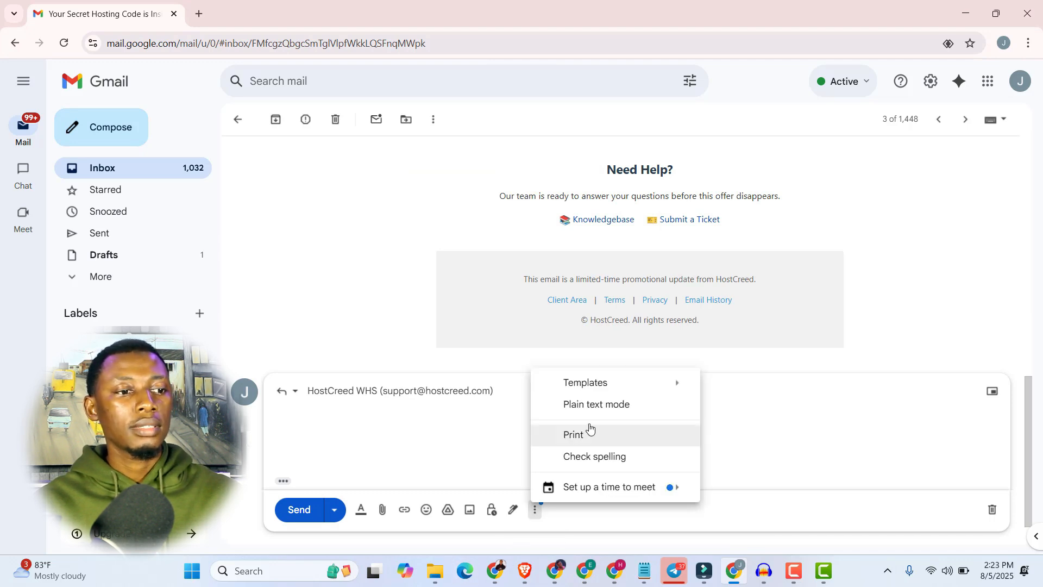
pyautogui.moveTo(594, 388)
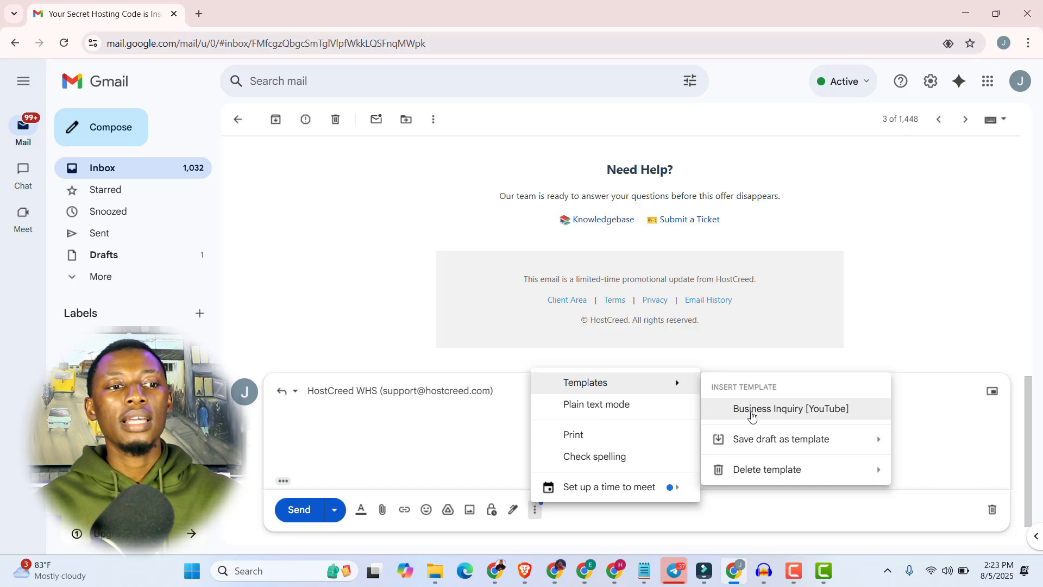
pyautogui.click(752, 415)
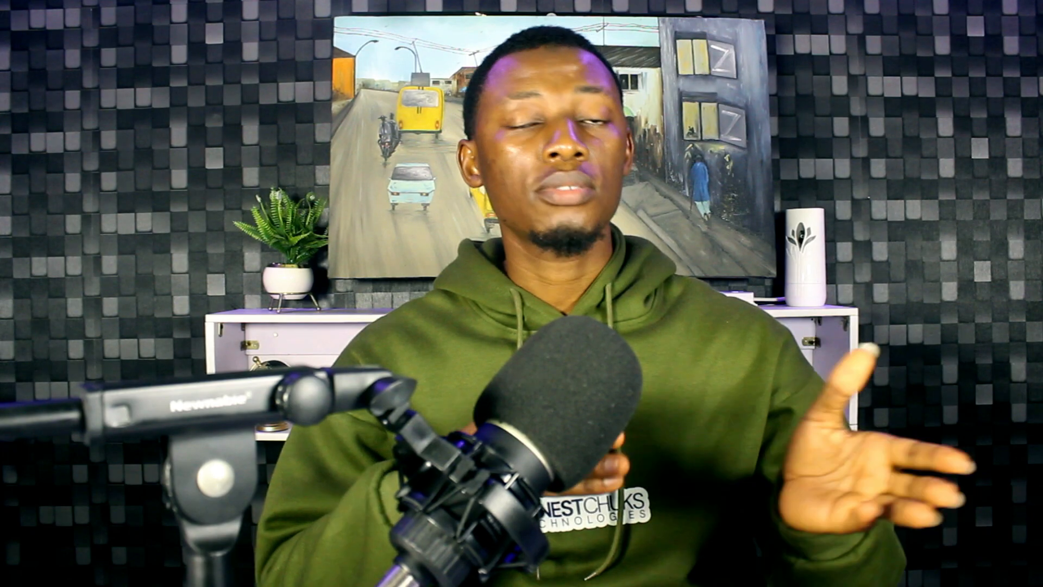